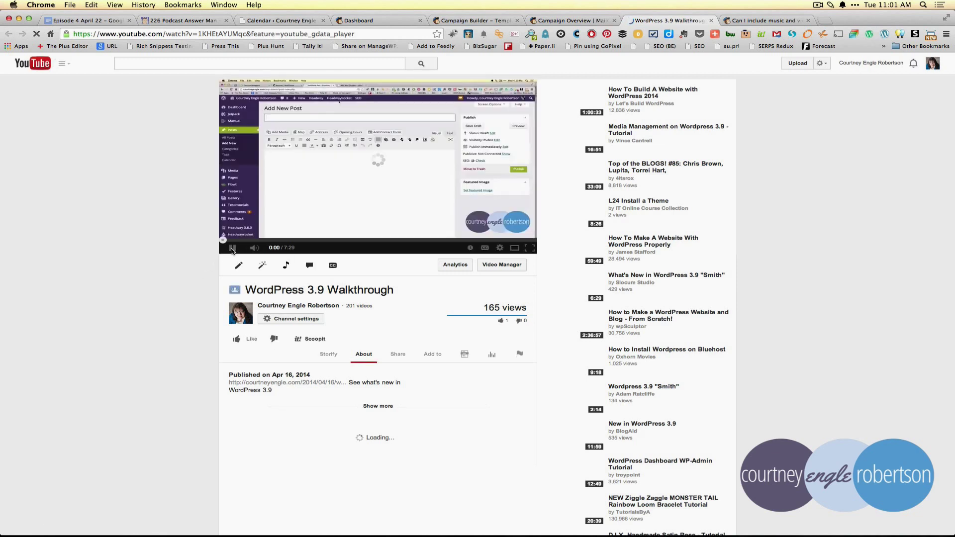
Step: Pause the WordPress 3.9 Walkthrough video and select its v= video ID in the address bar
left_click(231, 248)
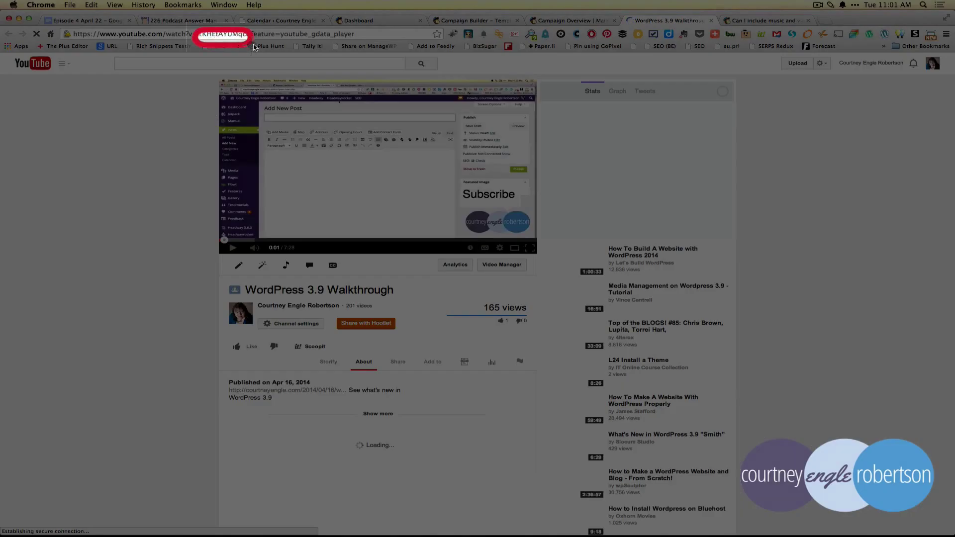
left_click_drag(254, 47, 255, 47)
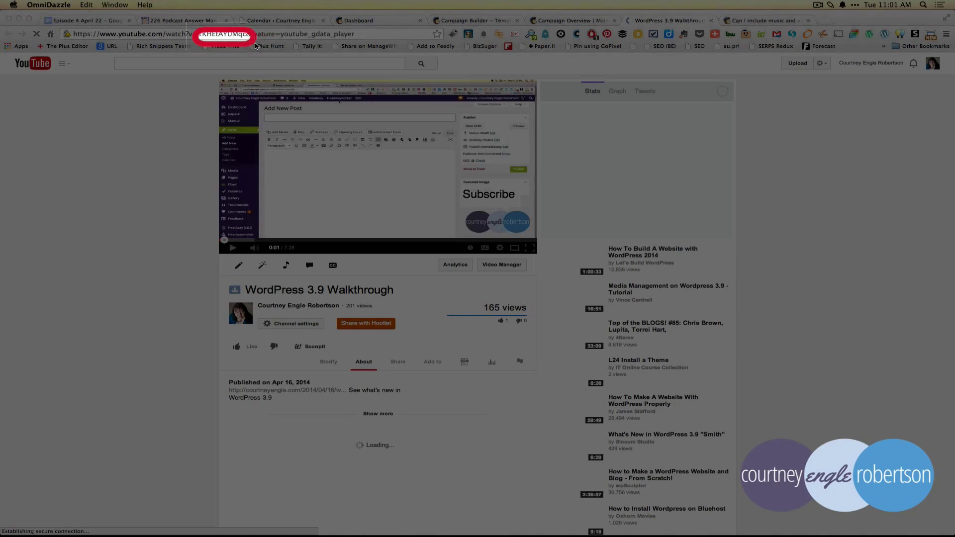
key("Escape")
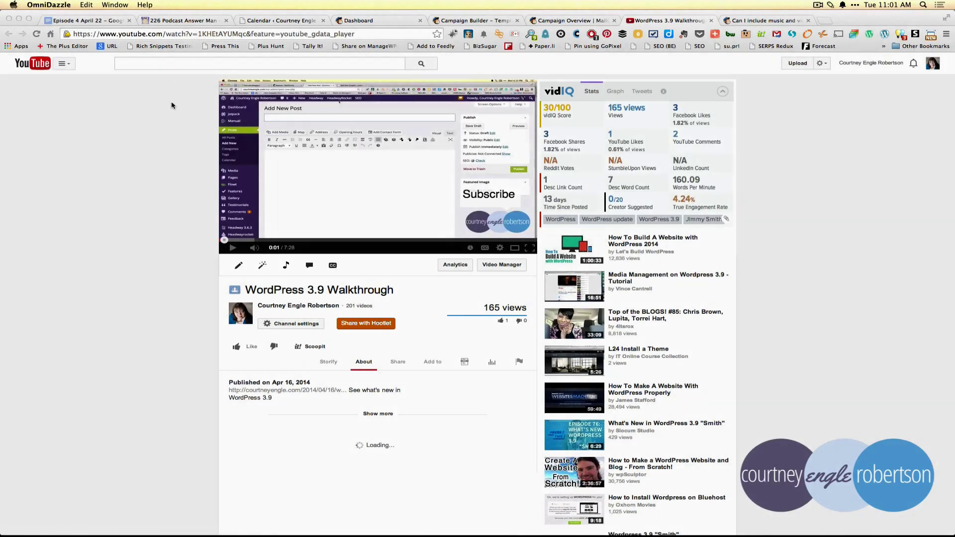
key("super+r")
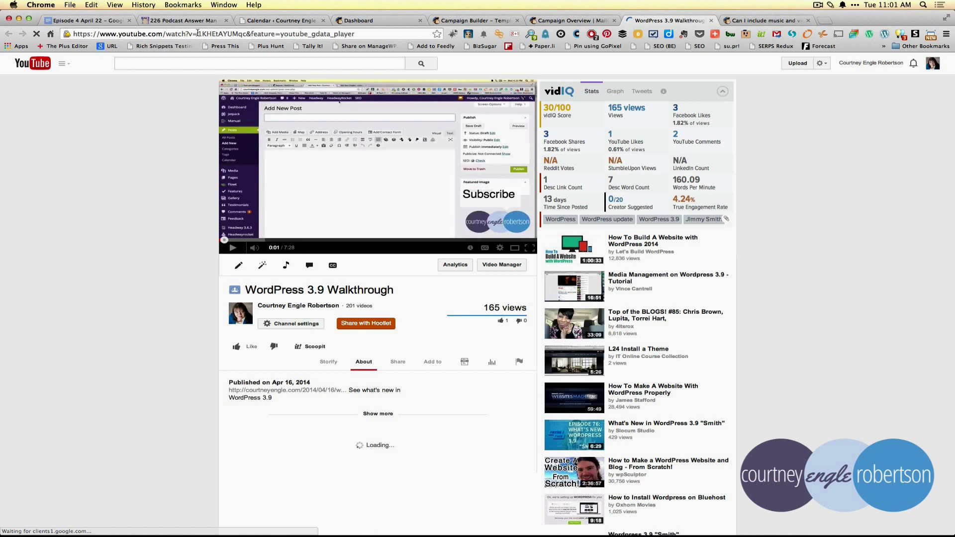
left_click_drag(198, 34, 237, 33)
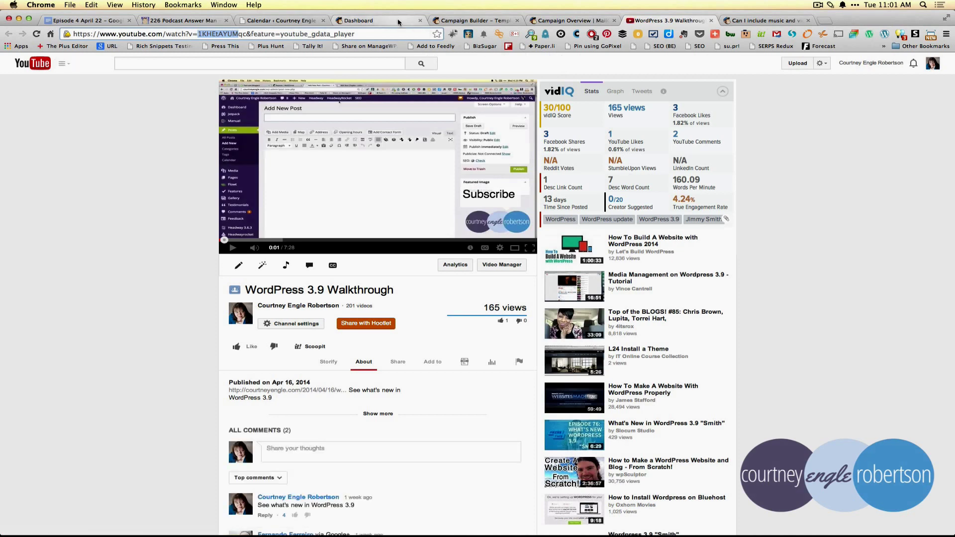
Step: Create a Regular ol' Campaign for the whole Simple Local Business - Insiders Updates list and continue to Setup
left_click(398, 21)
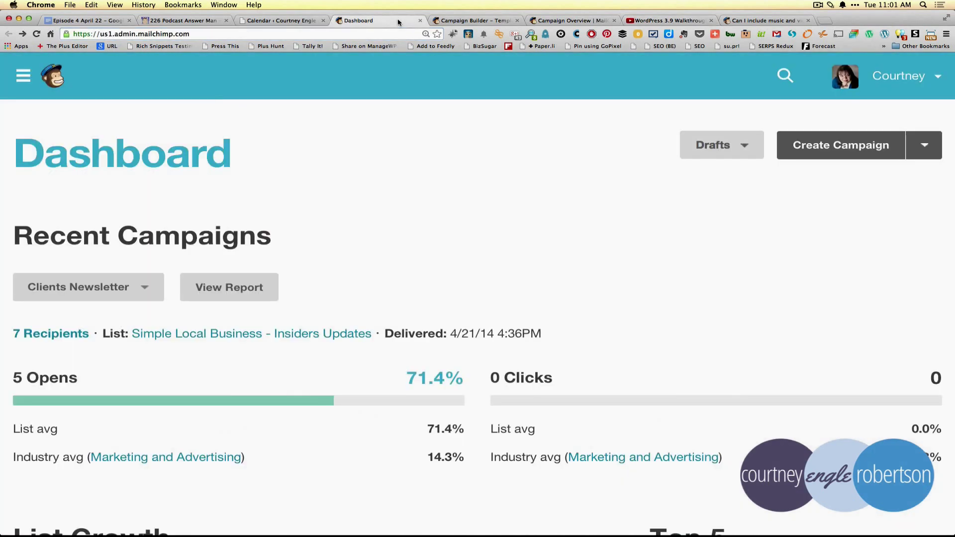
left_click(797, 154)
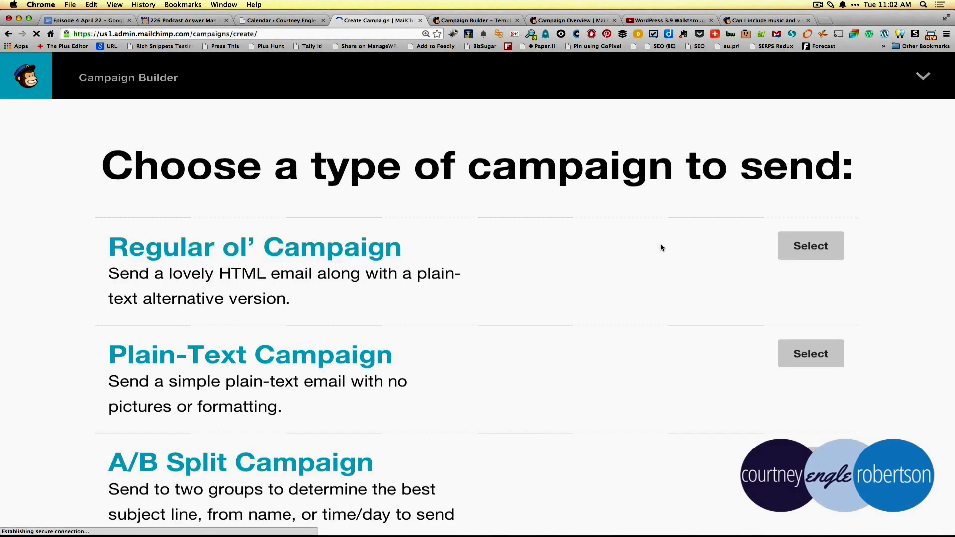
left_click(810, 246)
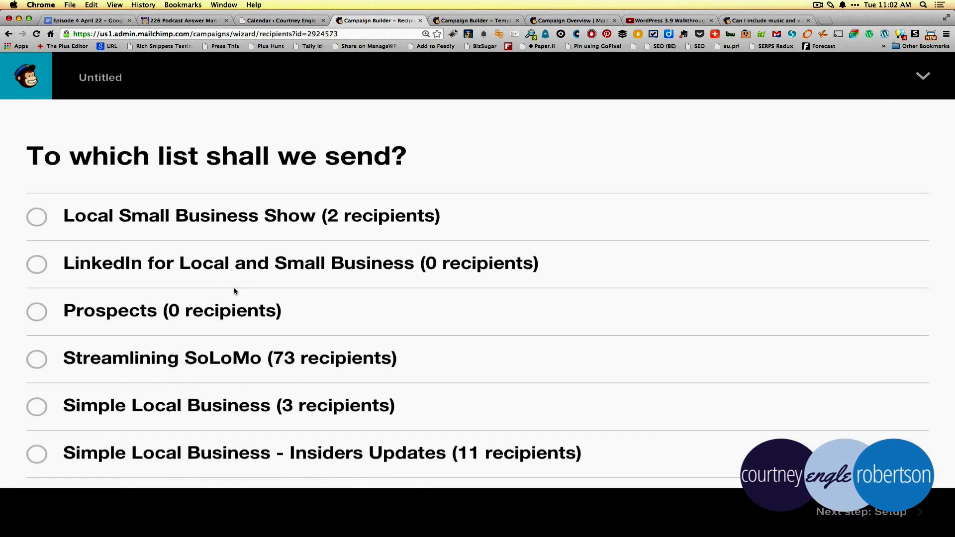
left_click(45, 452)
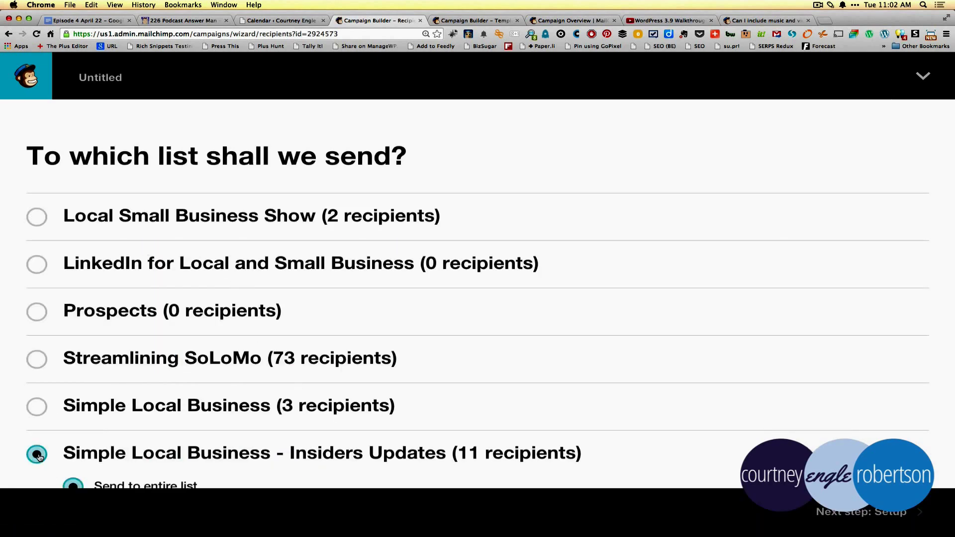
left_click(877, 511)
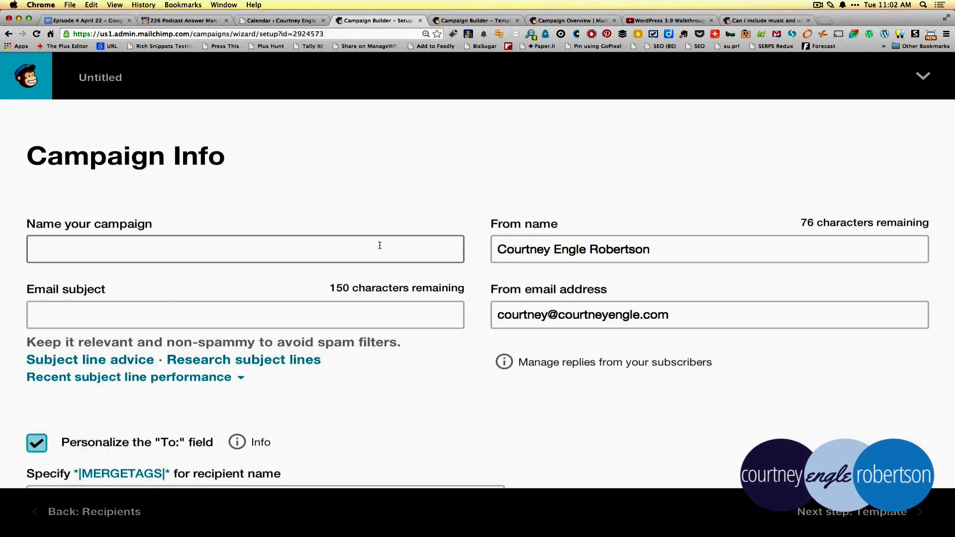
Step: Expand More Options on the Campaign Info page and tick Auto-convert video
scroll(379, 246, "down", 5)
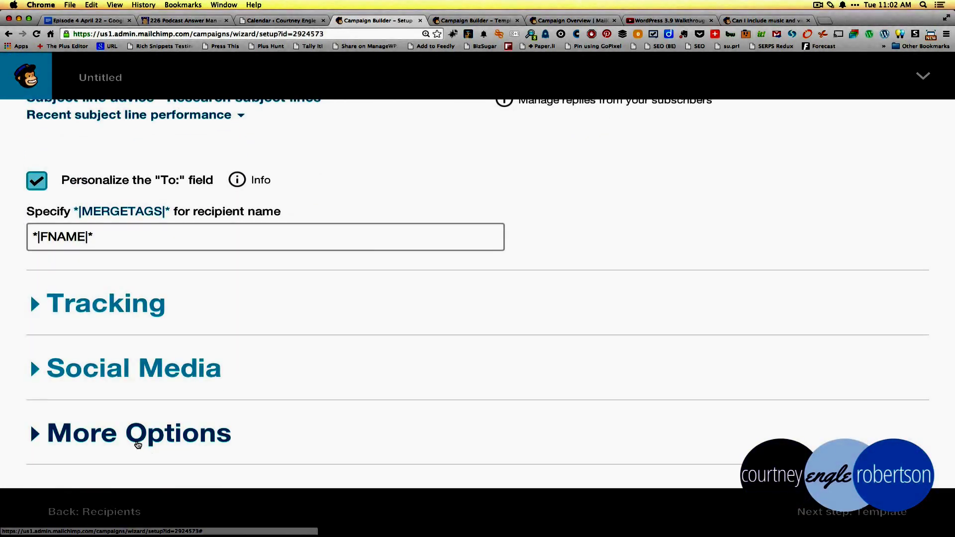
left_click(137, 433)
scroll(129, 399, "down", 1)
scroll(129, 398, "down", 2)
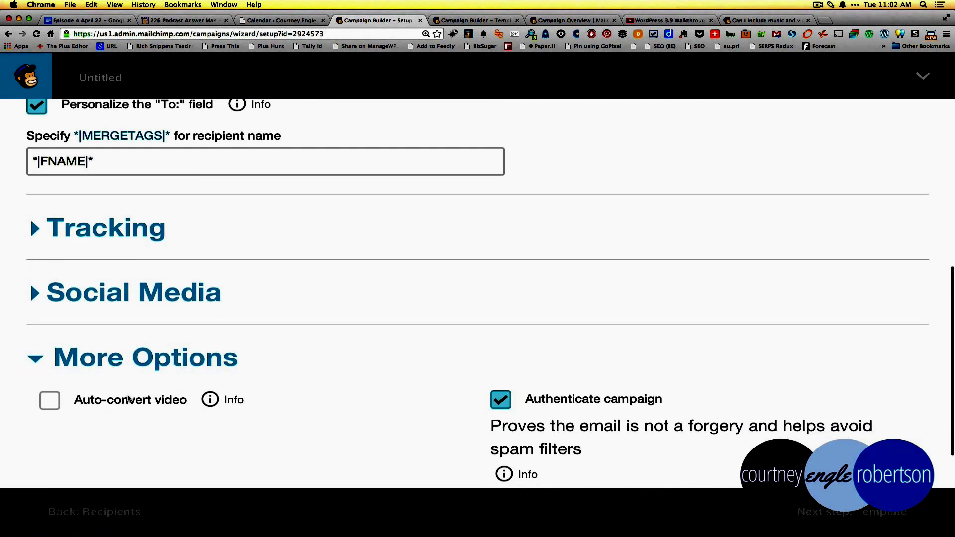
left_click(44, 366)
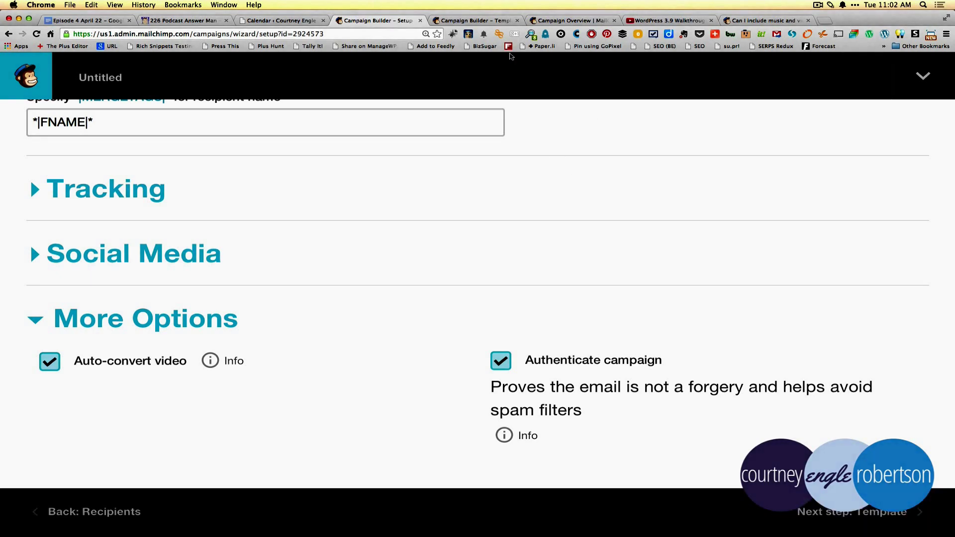
Step: Bring up the Clients Newsletter (copy 01) template and its Preview and Test / Save menu
left_click(473, 20)
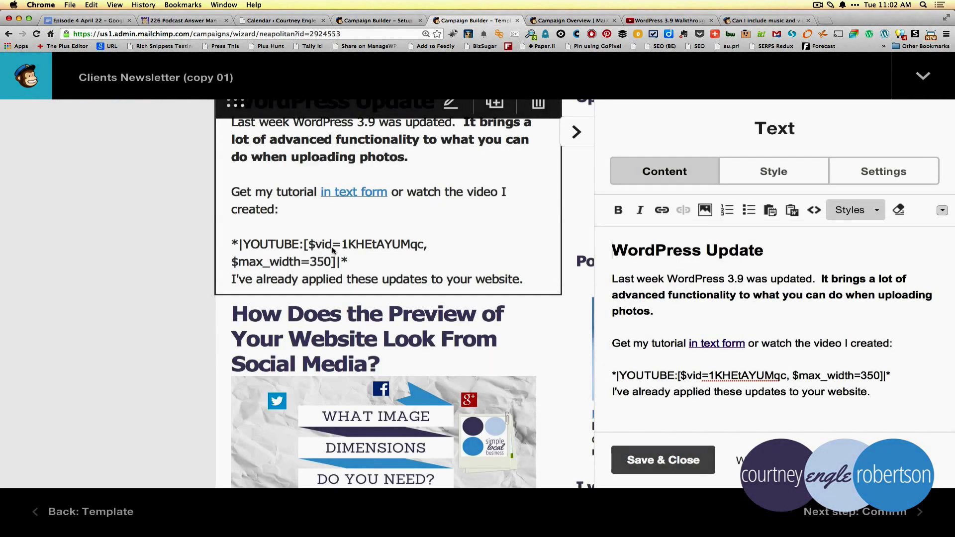
scroll(441, 243, "up", 3)
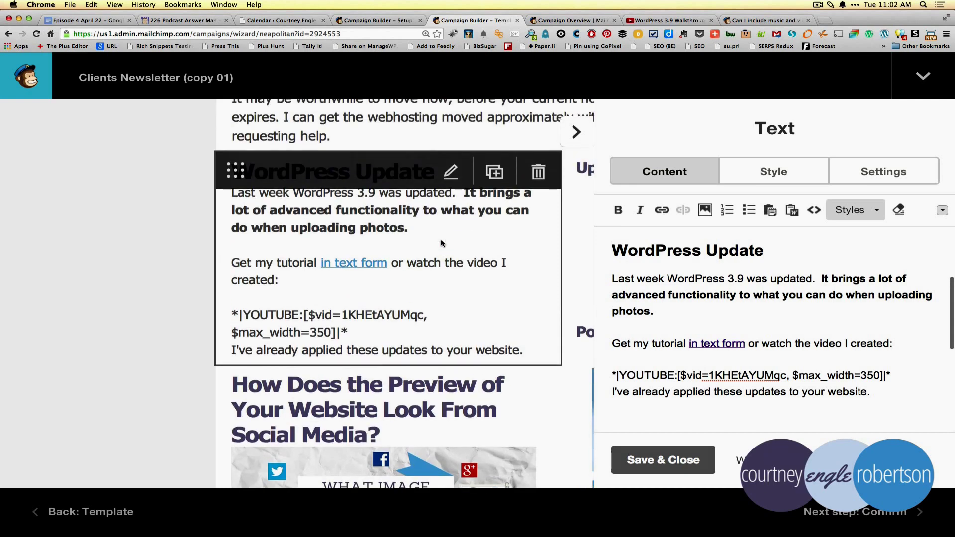
scroll(442, 243, "up", 1)
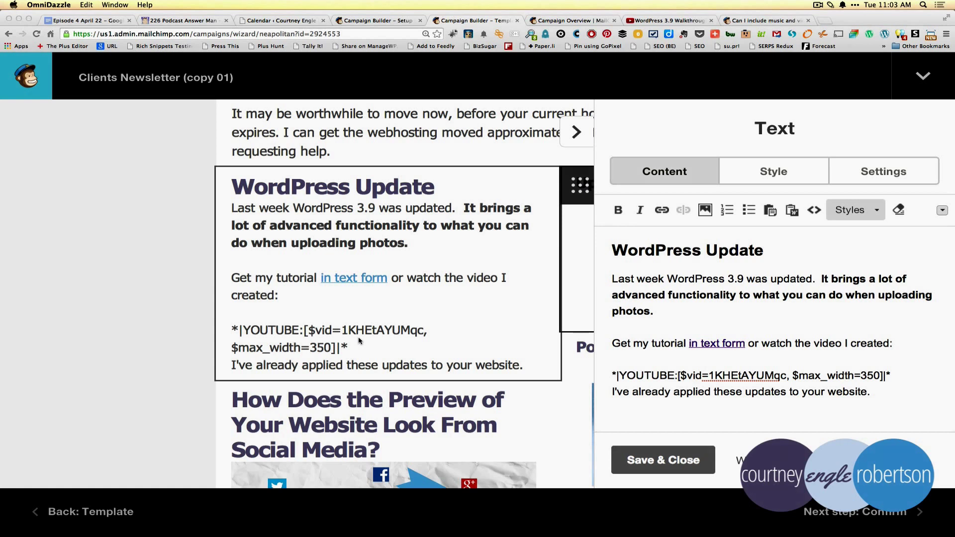
left_click(923, 81)
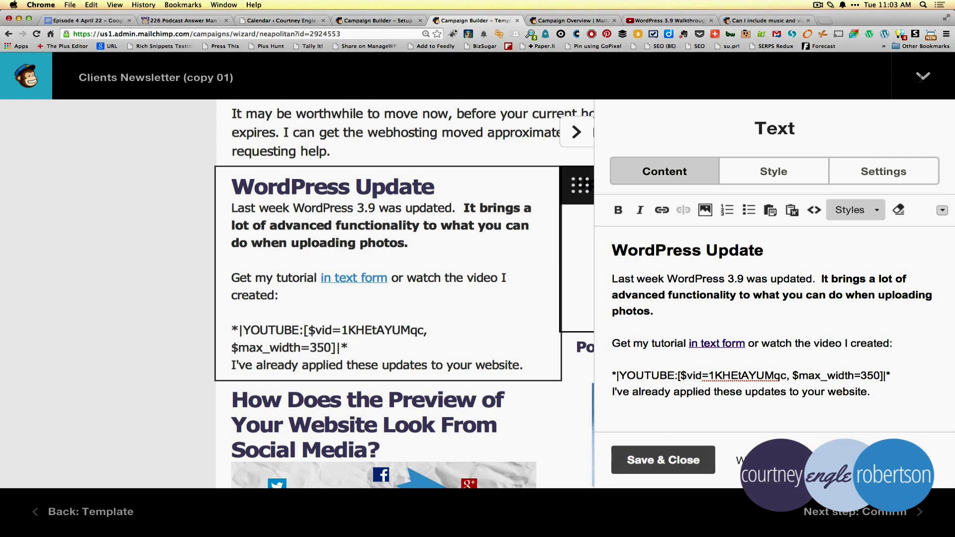
left_click(924, 80)
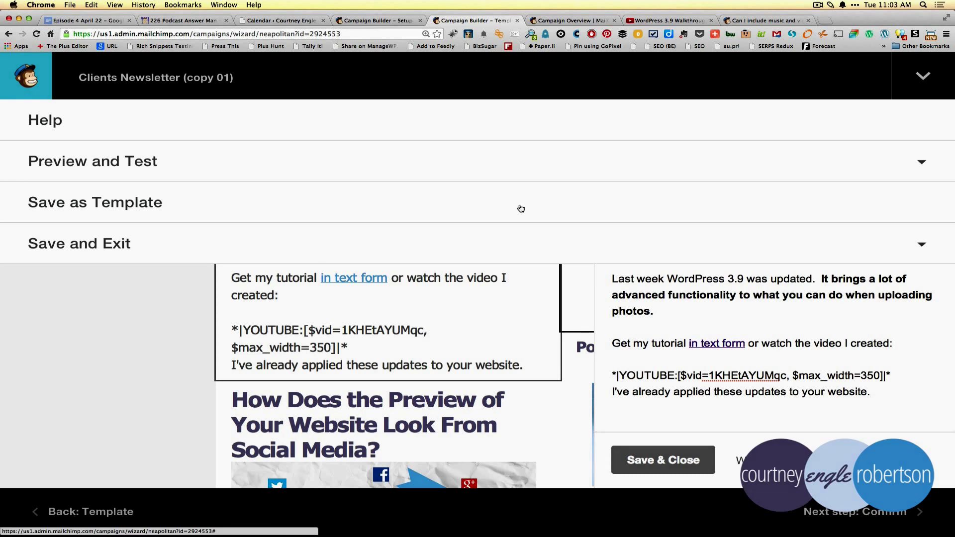
Step: Close the options menu, check the Campaign Overview video preview, then read the music-and-video help article
left_click(926, 76)
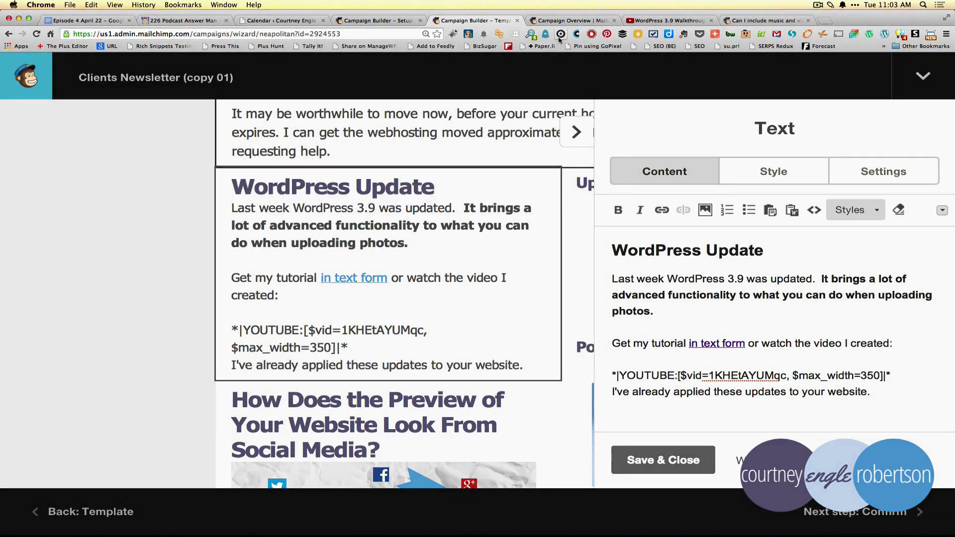
left_click(572, 20)
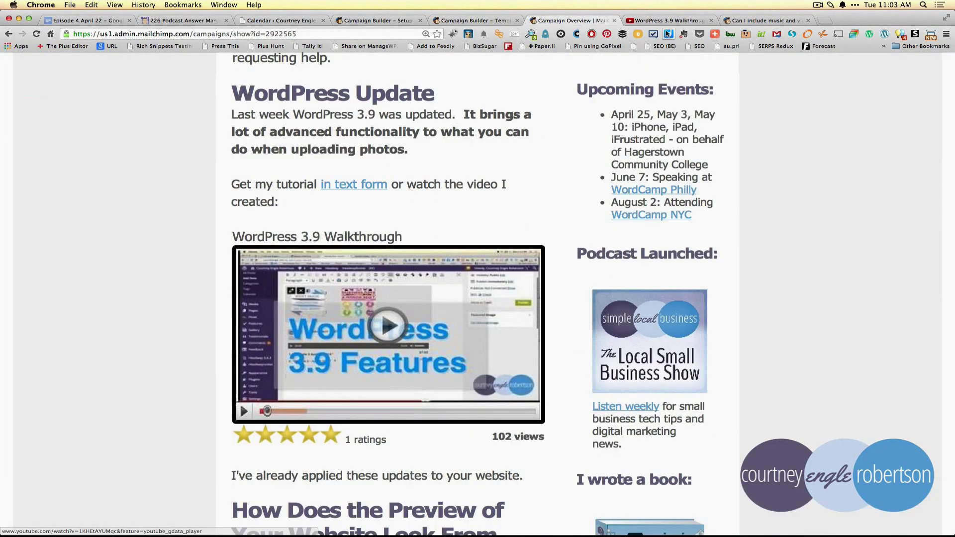
left_click(760, 20)
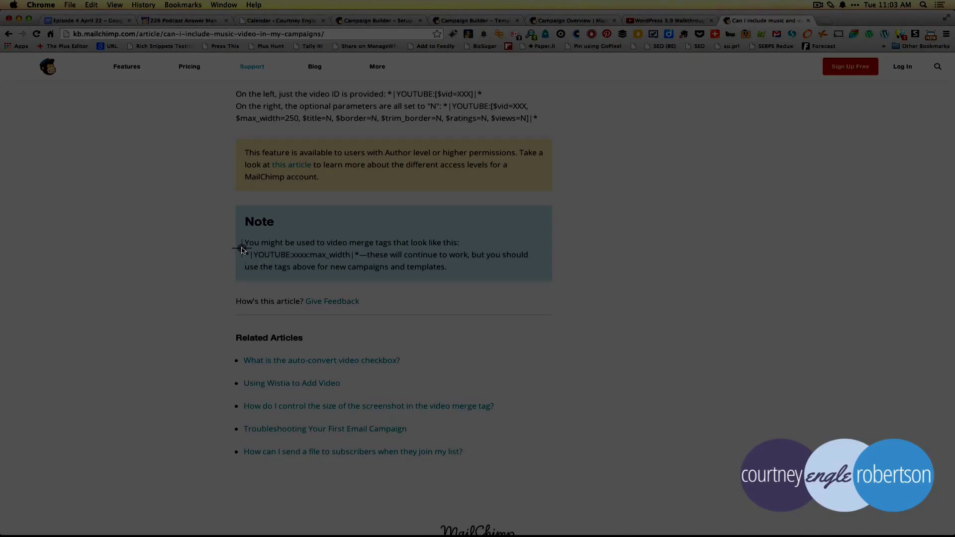
left_click_drag(245, 241, 366, 269)
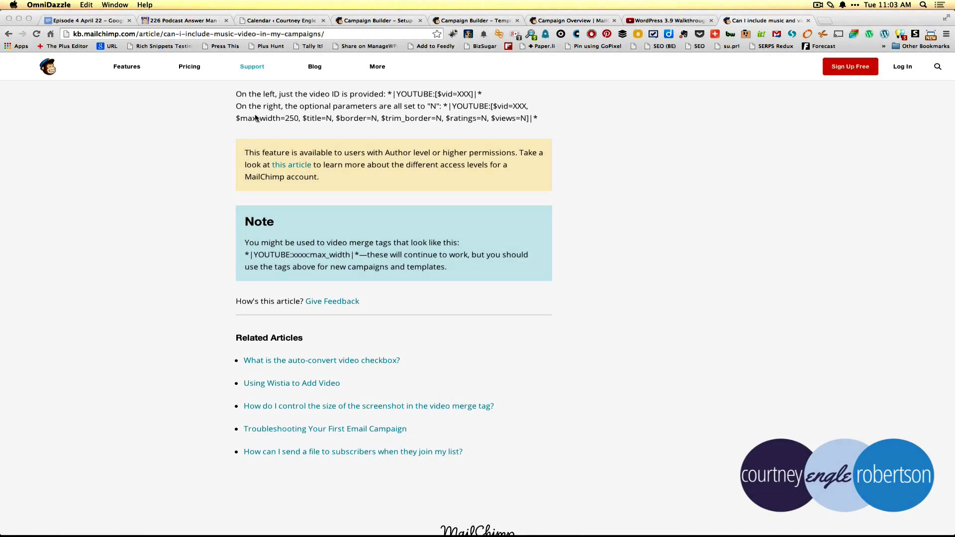
key("ctrl+alt+super")
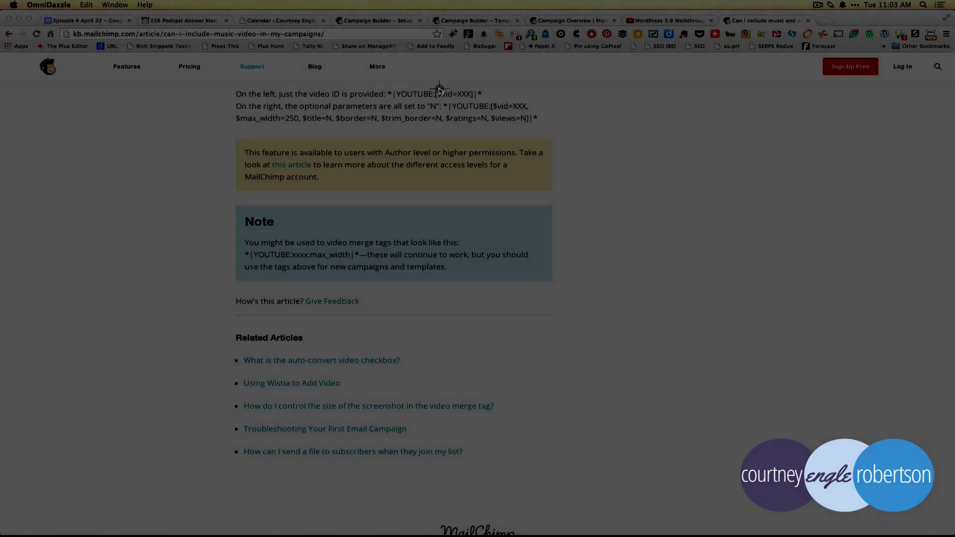
left_click_drag(434, 98, 551, 129)
left_click(550, 129)
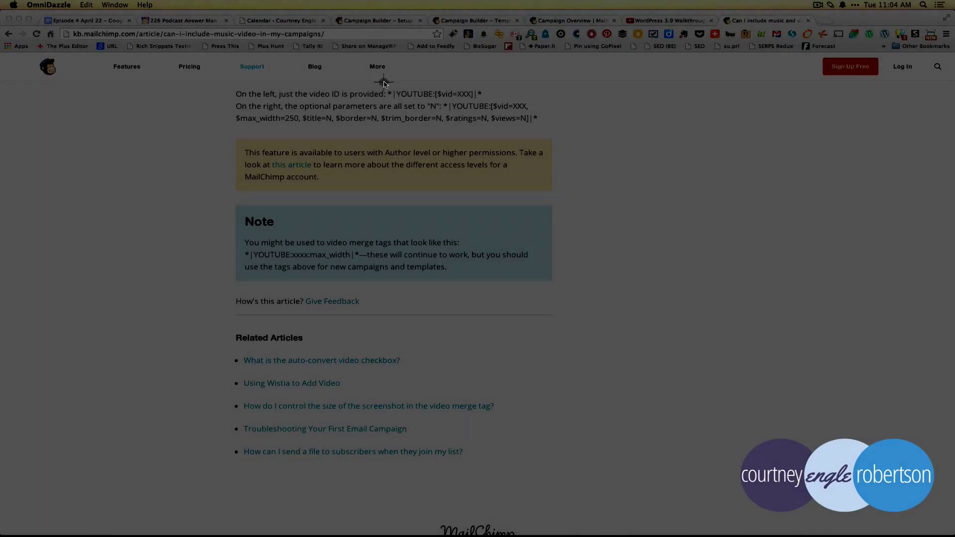
left_click_drag(382, 81, 494, 112)
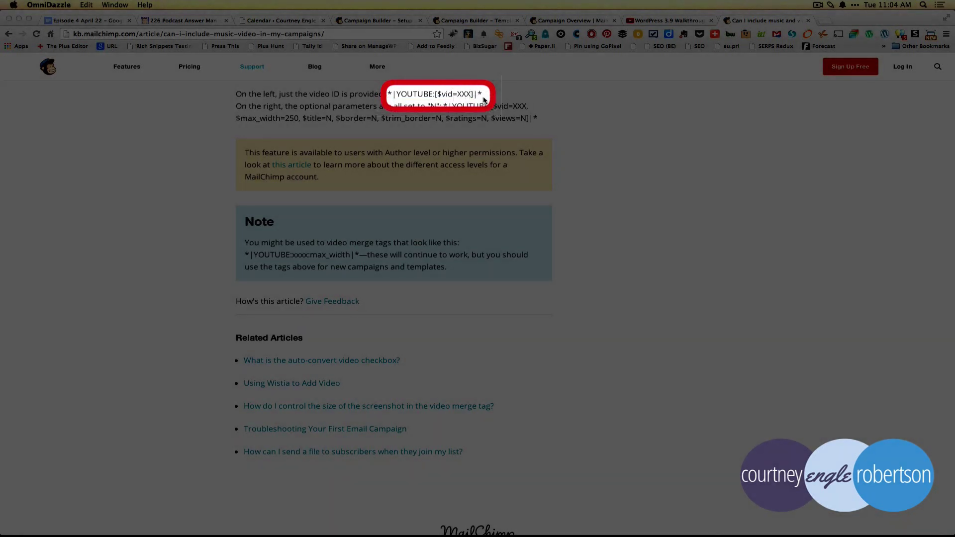
left_click(484, 100)
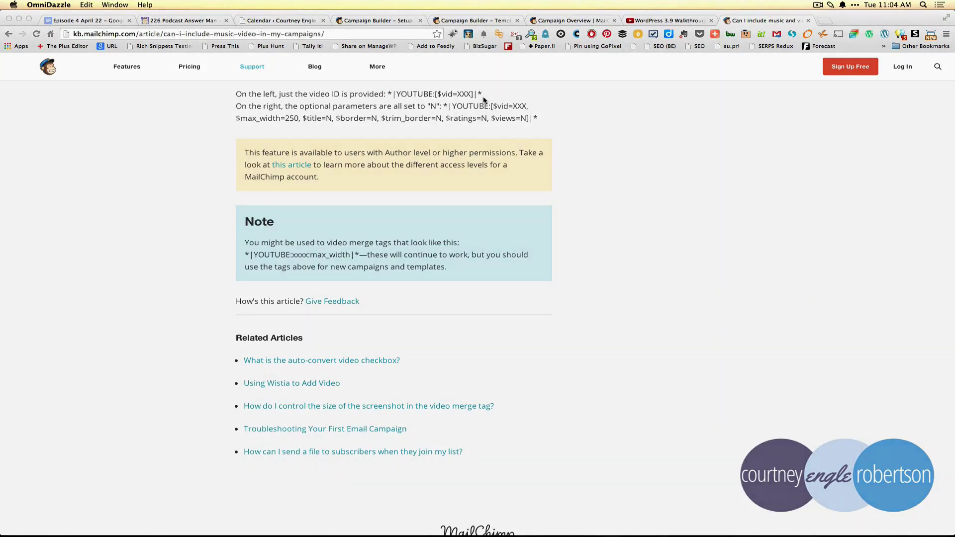
Step: Scroll up past the Examples section to the 'Which services support which options?' chart
scroll(484, 100, "up", 10)
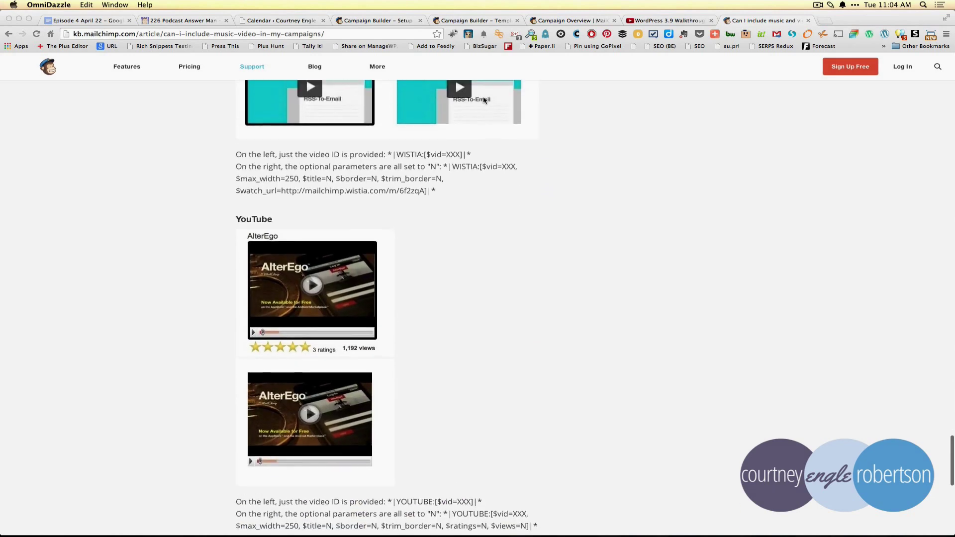
scroll(484, 100, "up", 10)
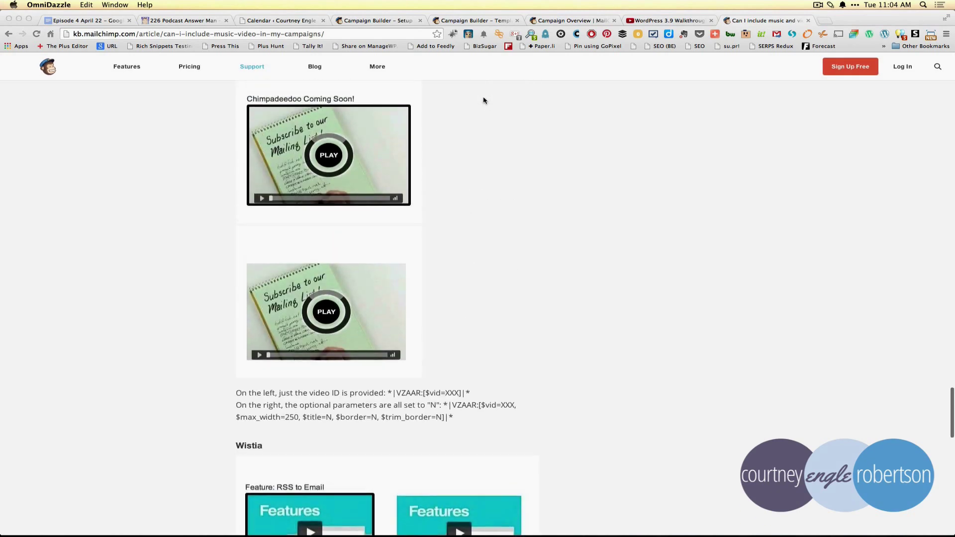
scroll(484, 100, "up", 1)
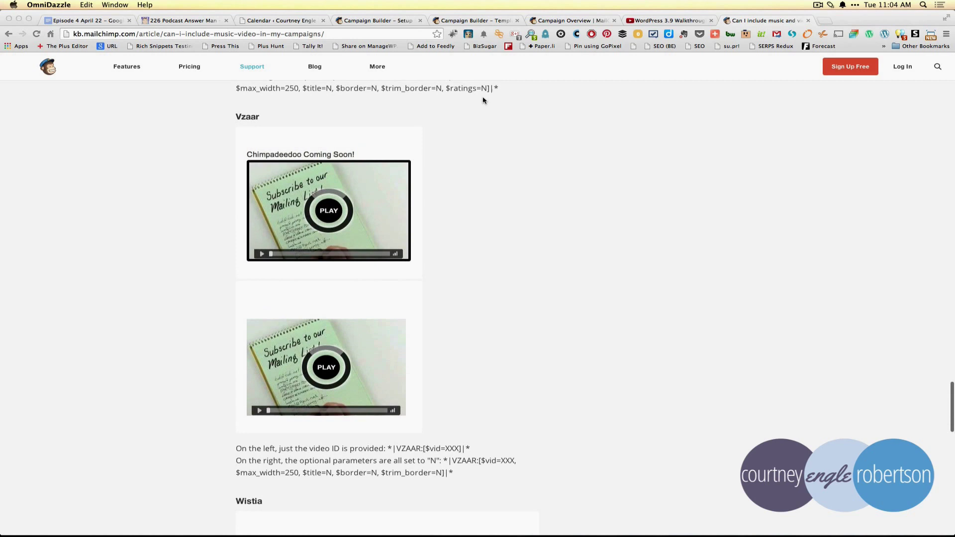
scroll(343, 131, "up", 3)
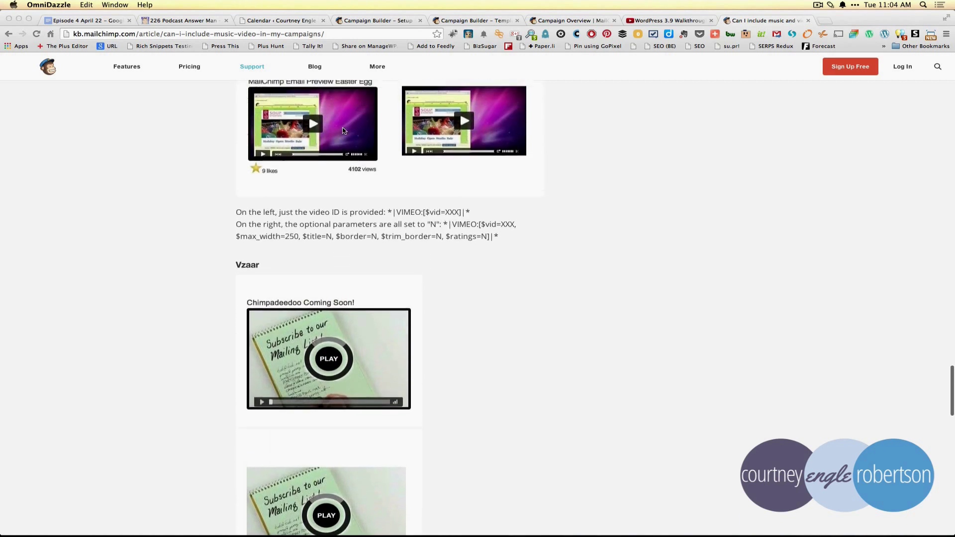
scroll(343, 131, "up", 3)
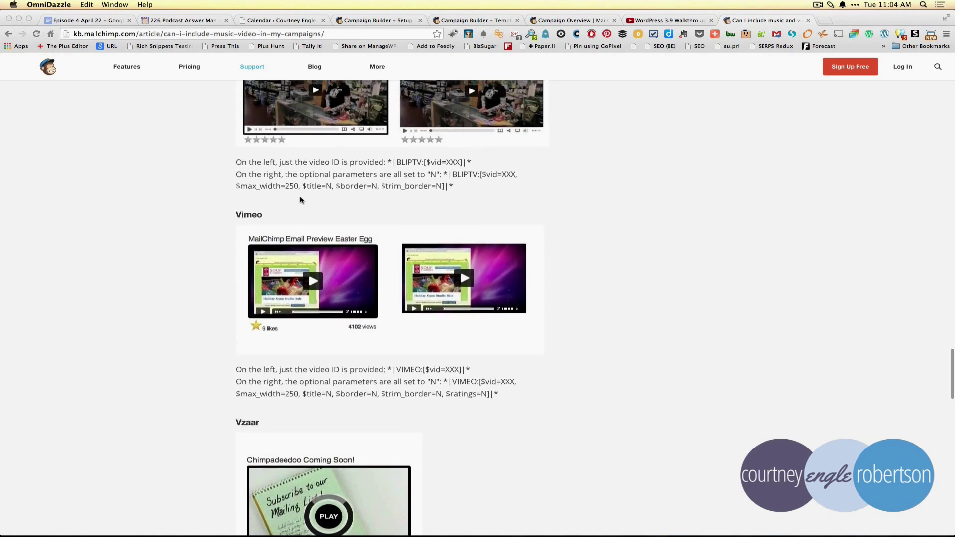
scroll(301, 200, "up", 3)
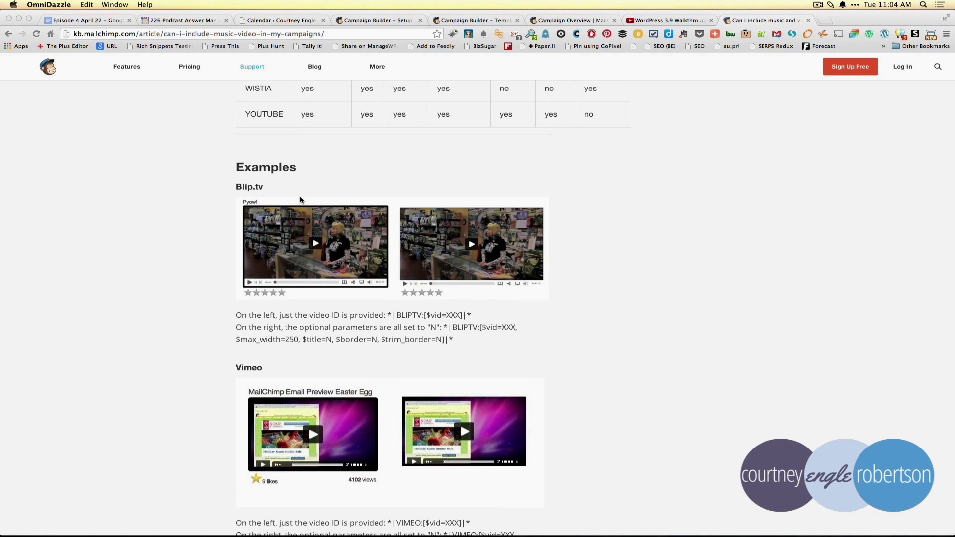
scroll(301, 200, "up", 1)
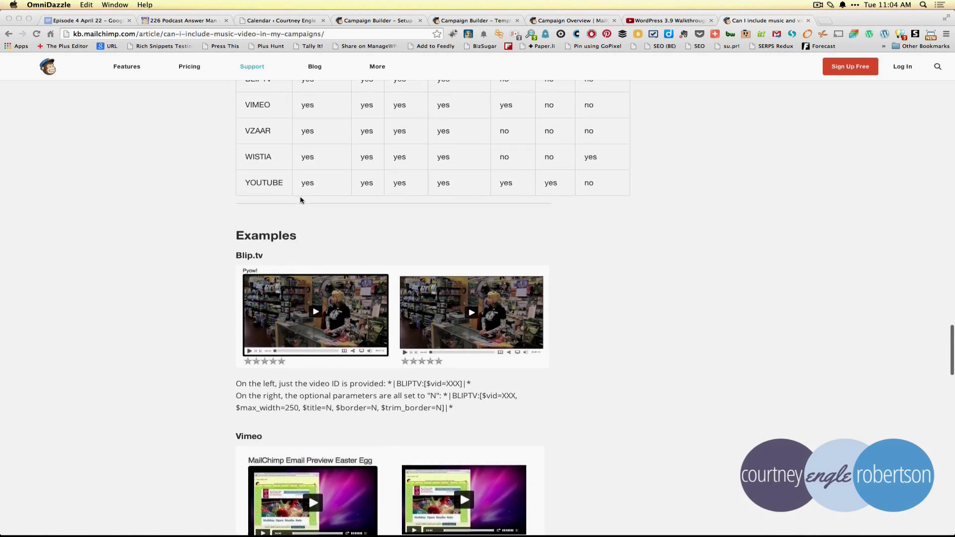
scroll(300, 200, "up", 3)
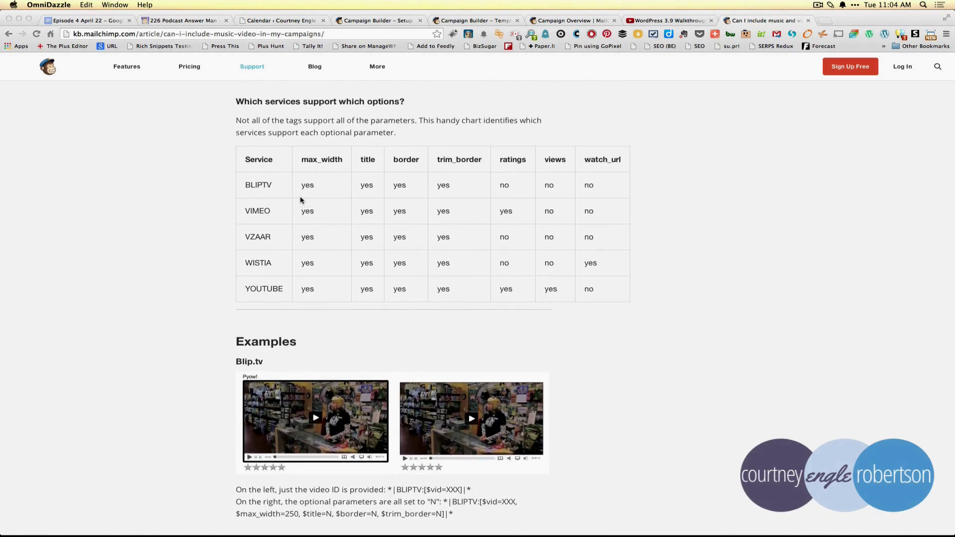